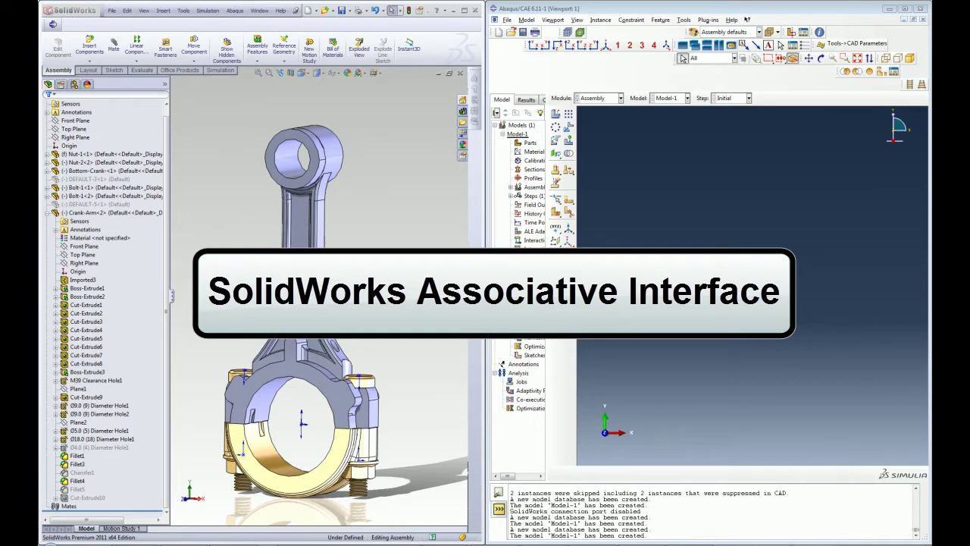
# - Enable the SolidWorks connection port in Abaqus/CAE with an auto-assigned port
pyautogui.click(683, 20)
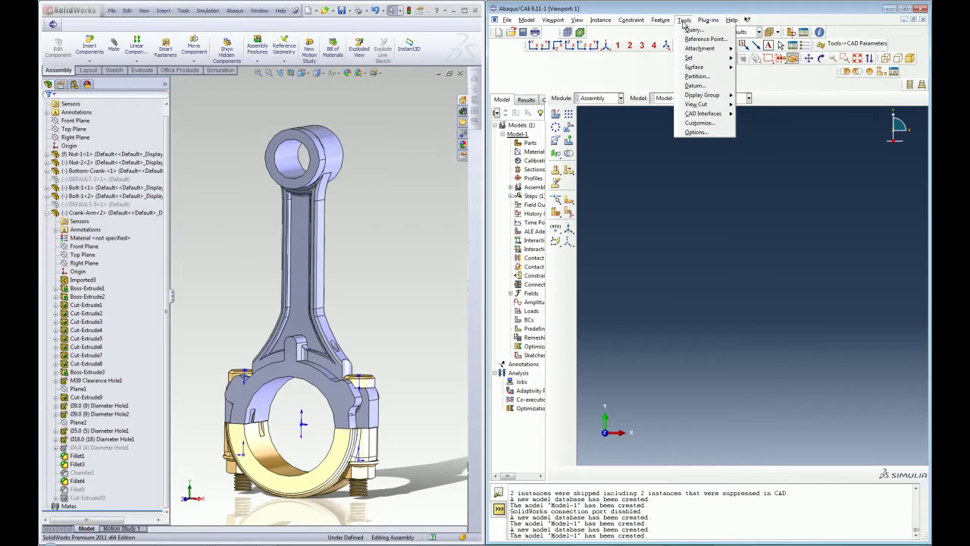
pyautogui.moveTo(697, 114)
pyautogui.click(758, 124)
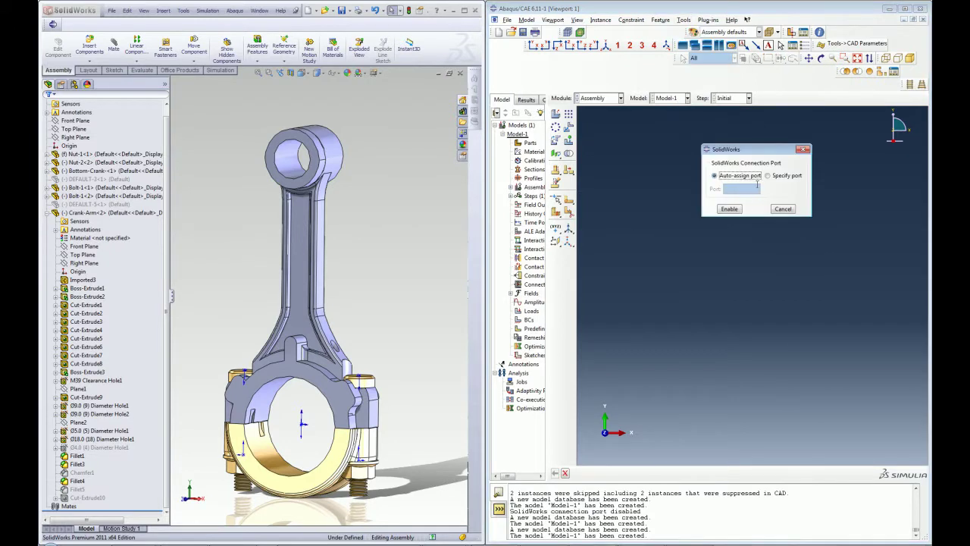
pyautogui.click(734, 208)
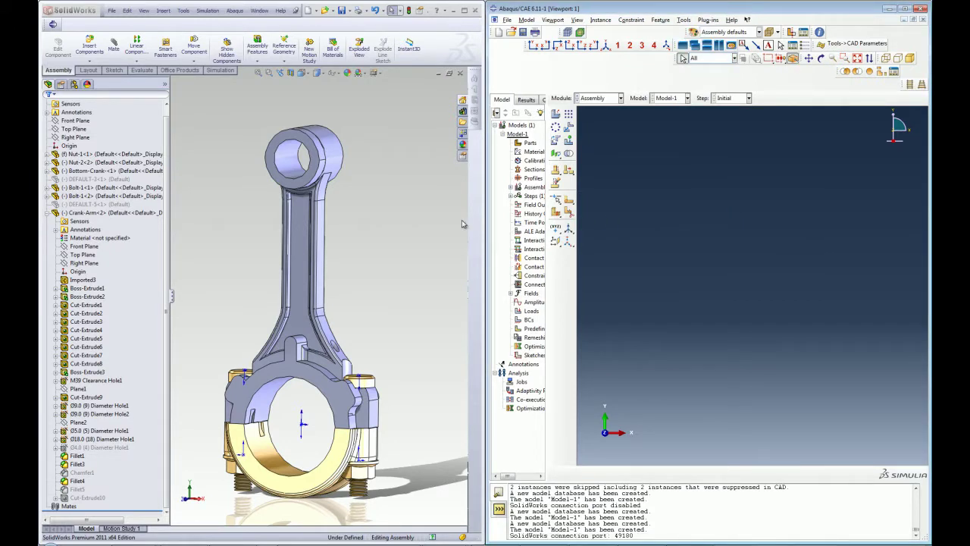
# - Switch to SolidWorks and export the connecting-rod assembly so that it opens directly in Abaqus/CAE
pyautogui.click(236, 11)
pyautogui.click(258, 25)
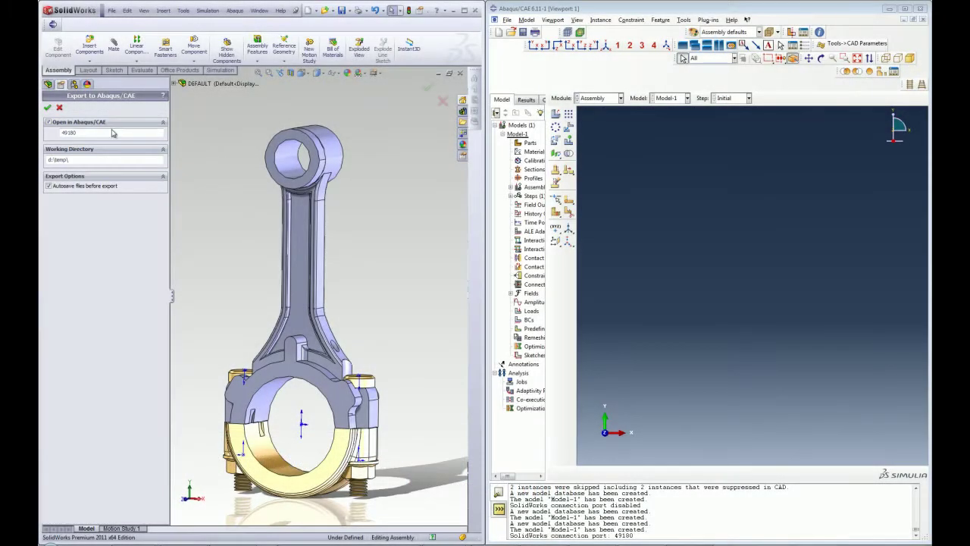
pyautogui.click(47, 107)
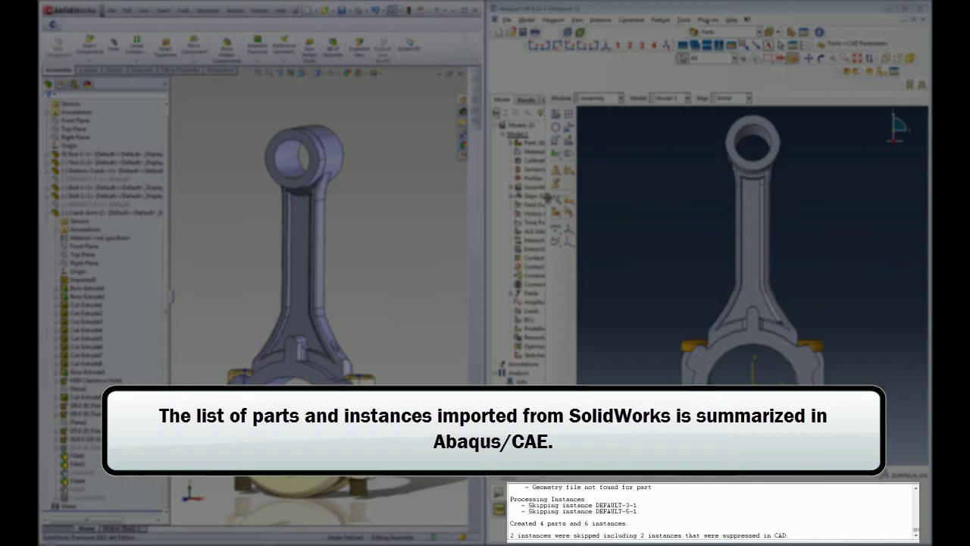
# - In Abaqus/CAE, widen the model tree and expand it to review the imported parts and assembly instances
pyautogui.moveTo(546, 198); pyautogui.dragTo(642, 201)
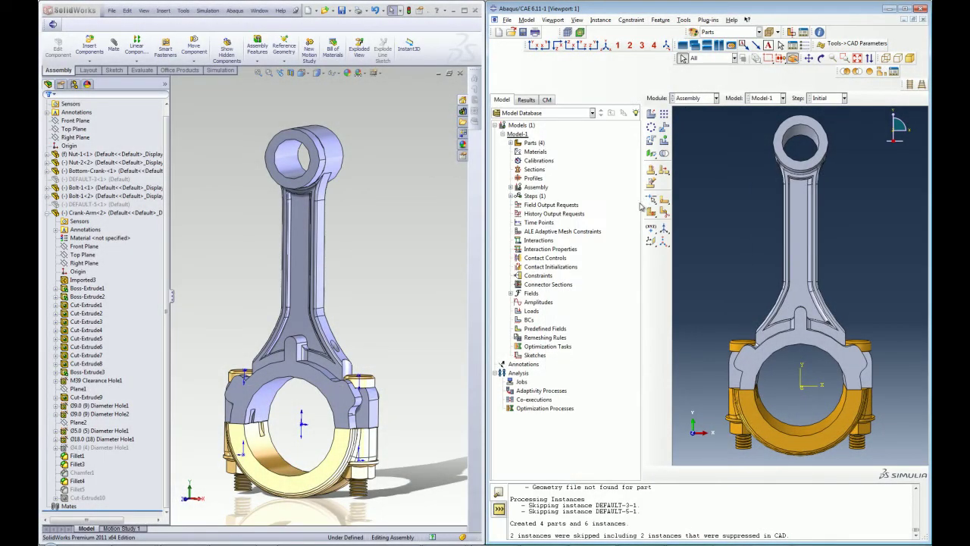
pyautogui.click(510, 142)
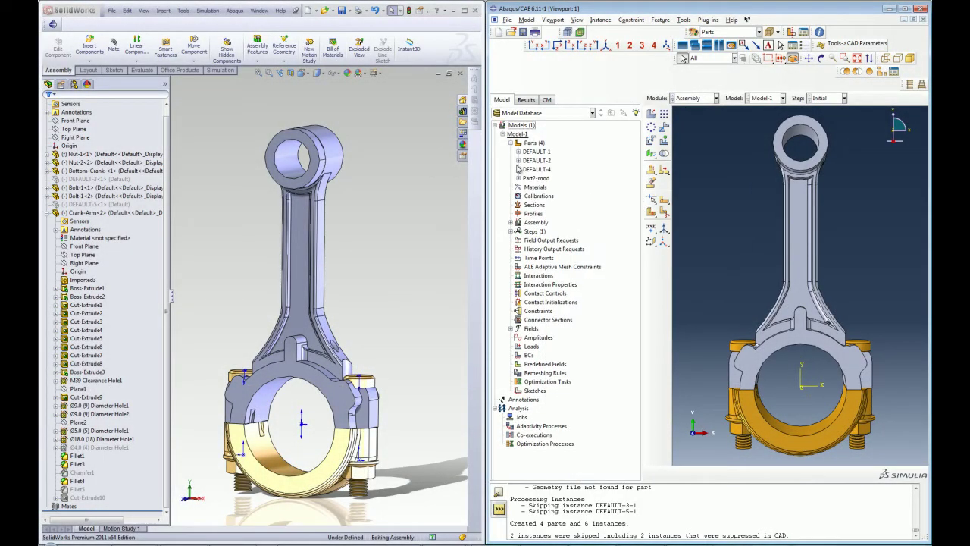
pyautogui.click(510, 223)
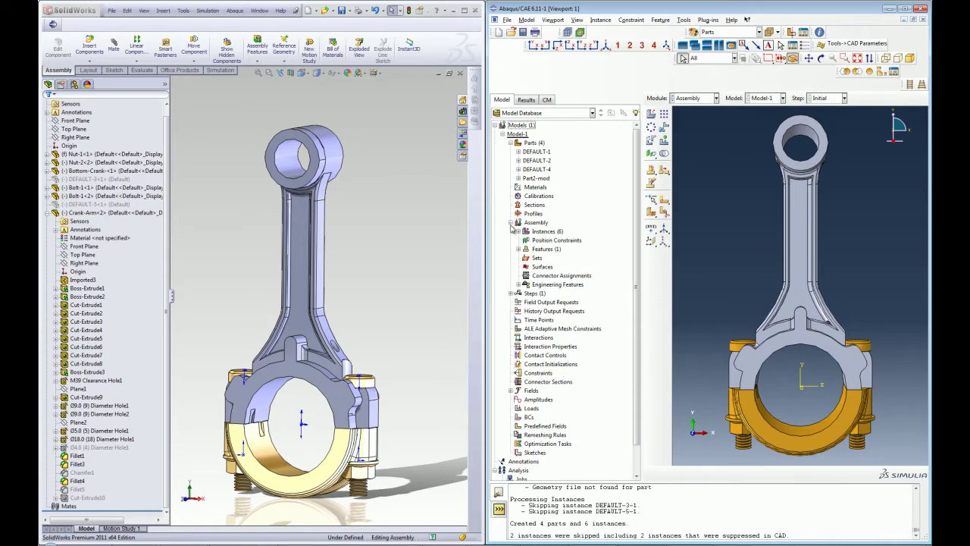
pyautogui.click(520, 232)
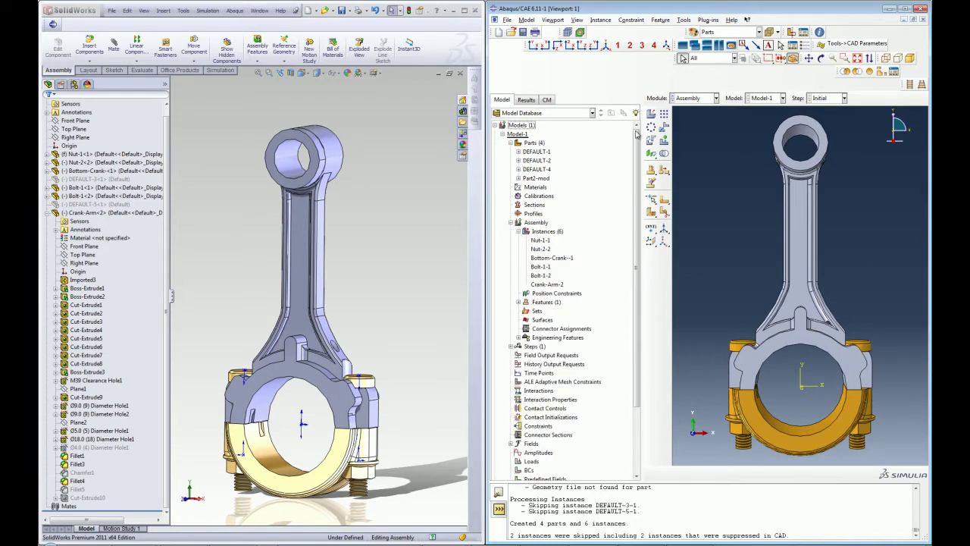
# - Configure the Abaqus/CAE view manipulation mouse shortcuts to match SolidWorks and try them on the assembly
pyautogui.click(684, 20)
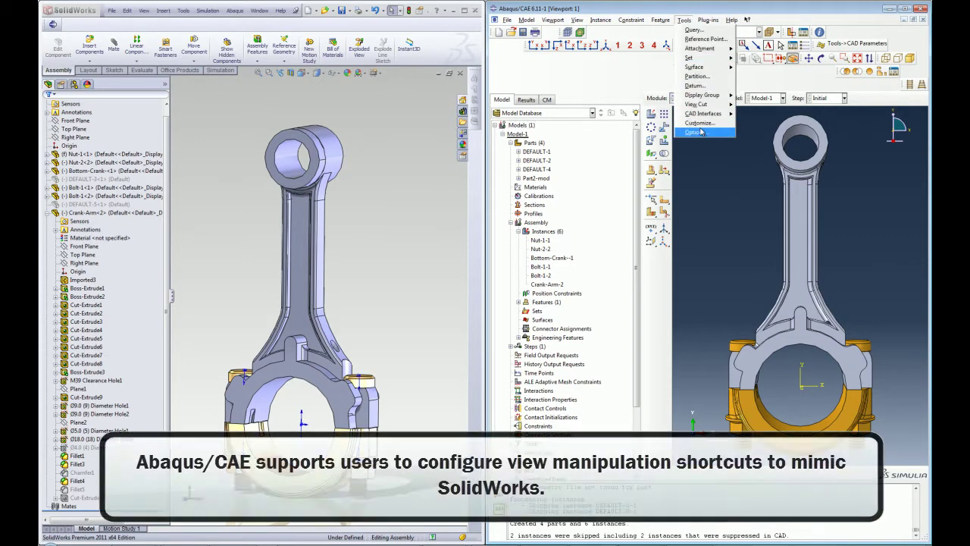
pyautogui.click(697, 131)
pyautogui.click(539, 201)
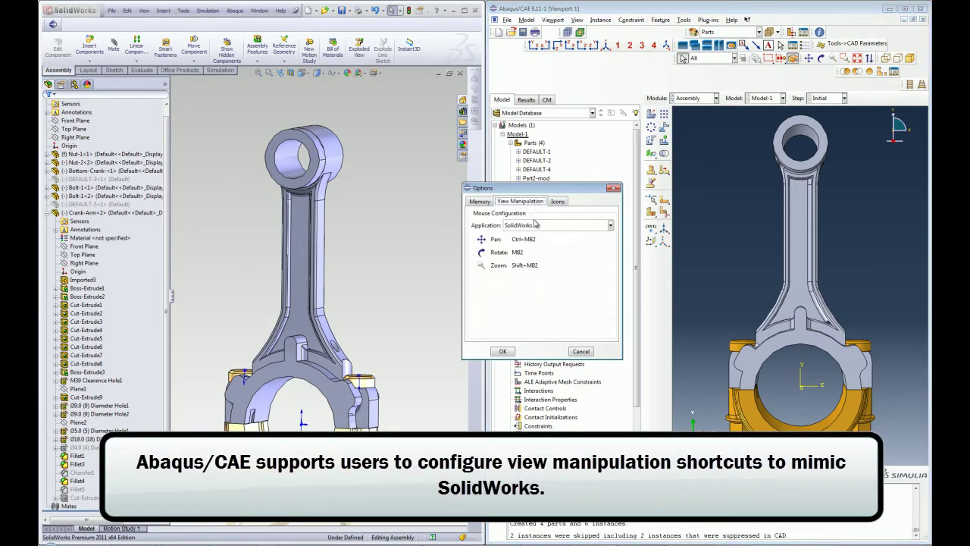
pyautogui.click(535, 226)
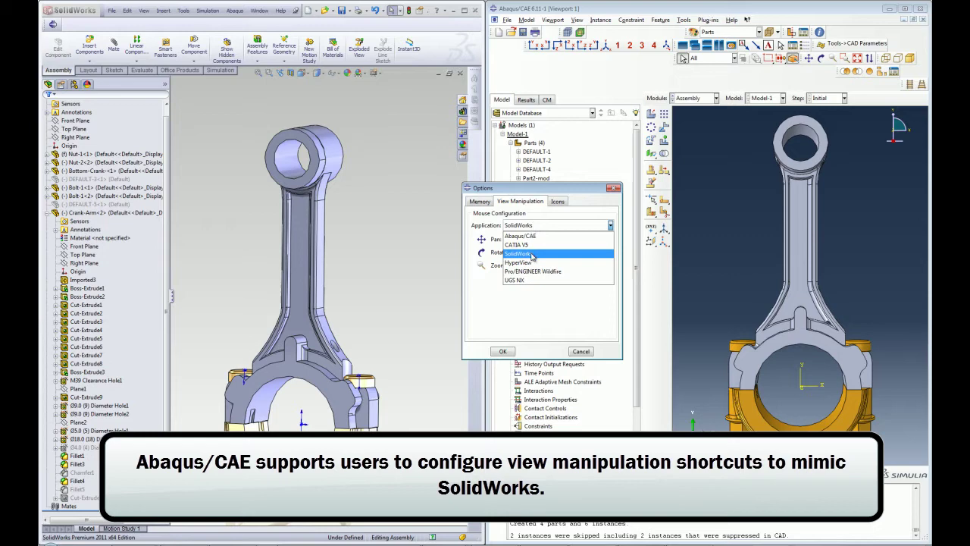
pyautogui.click(532, 254)
pyautogui.click(503, 351)
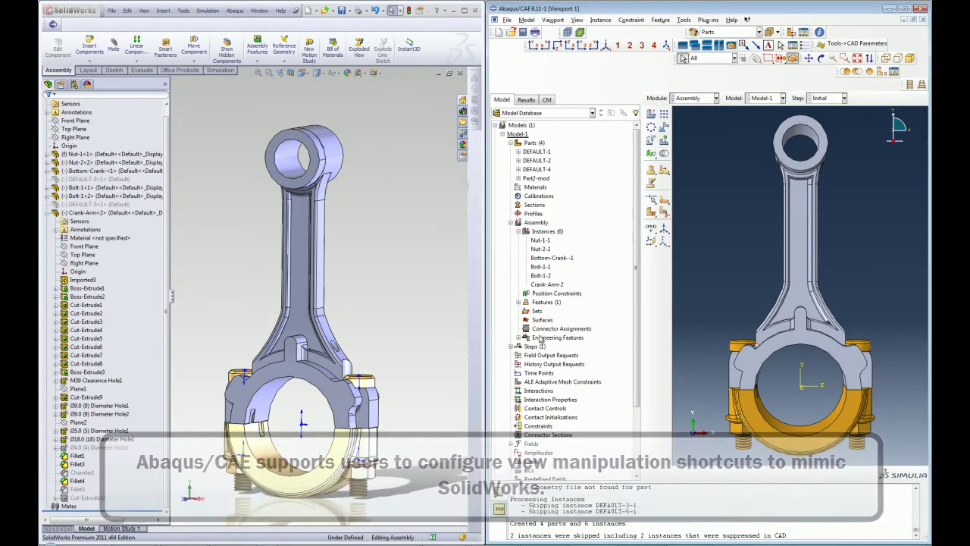
pyautogui.moveTo(761, 221); pyautogui.dragTo(776, 244, button='middle')
pyautogui.keyDown('ctrl'); pyautogui.keyDown('alt'); pyautogui.moveTo(775, 243); pyautogui.dragTo(764, 235); pyautogui.keyUp('alt'); pyautogui.keyUp('ctrl')
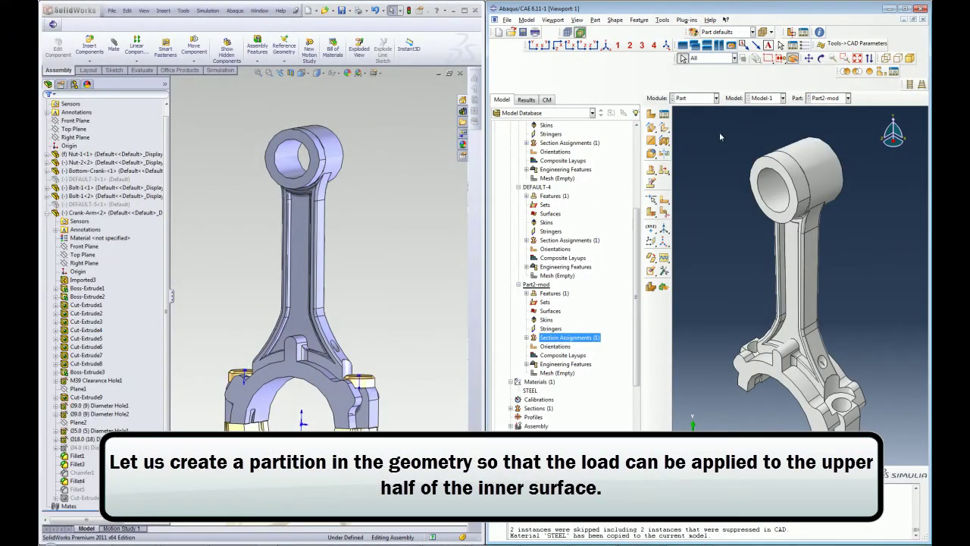
# - Partition the crank arm part across its small-end bore to separate the upper half of the inner surface
pyautogui.click(665, 211)
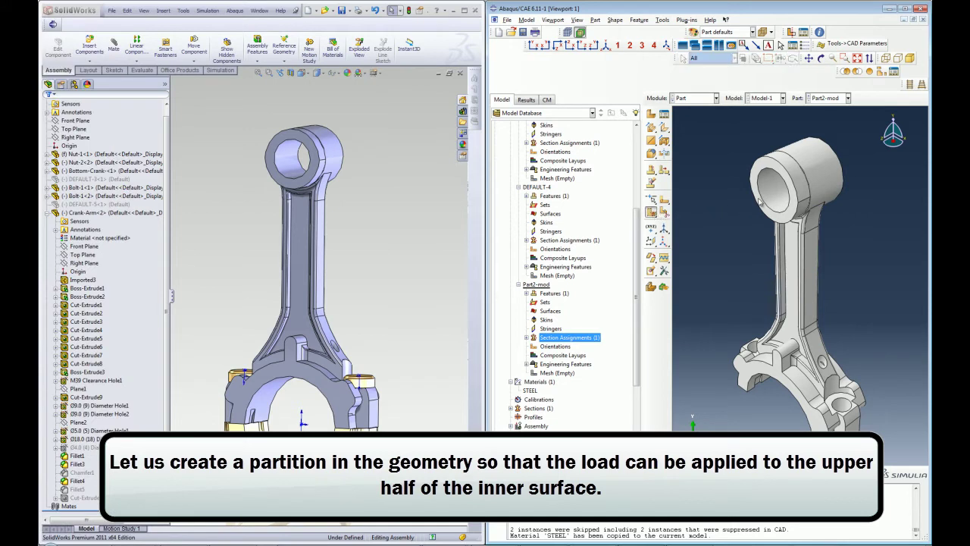
pyautogui.click(677, 475)
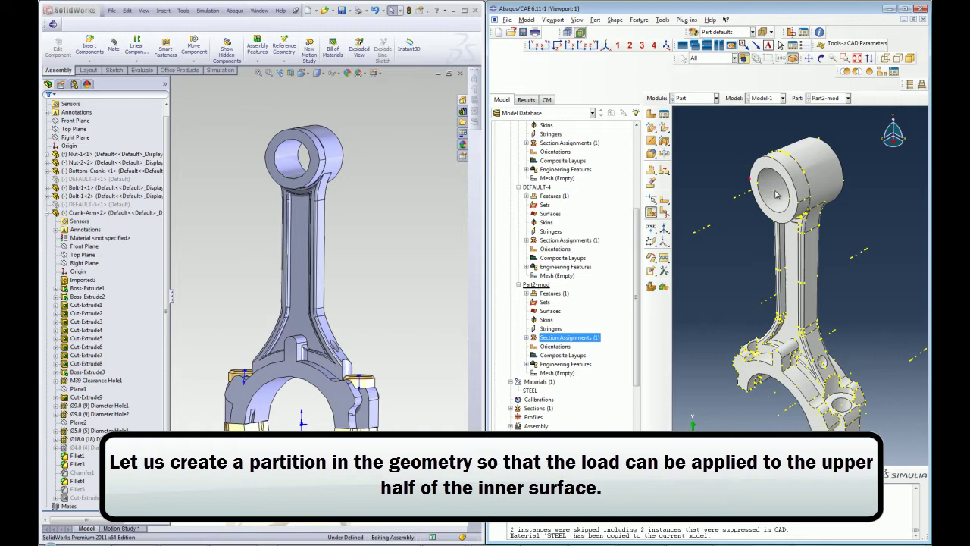
pyautogui.click(845, 184)
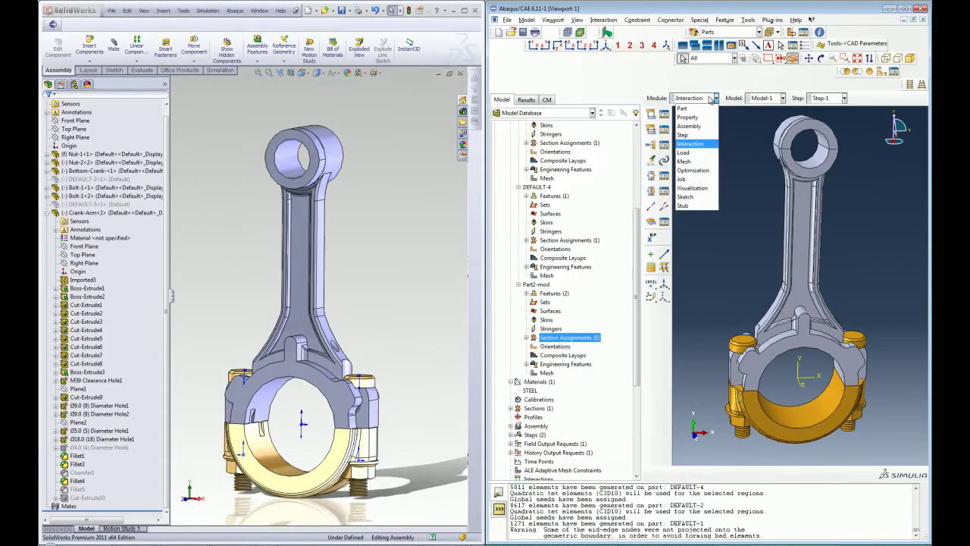
# - Create a uniform pressure load of magnitude 10 in Step-1 on the upper half of the small-end bore
pyautogui.click(683, 153)
pyautogui.click(651, 114)
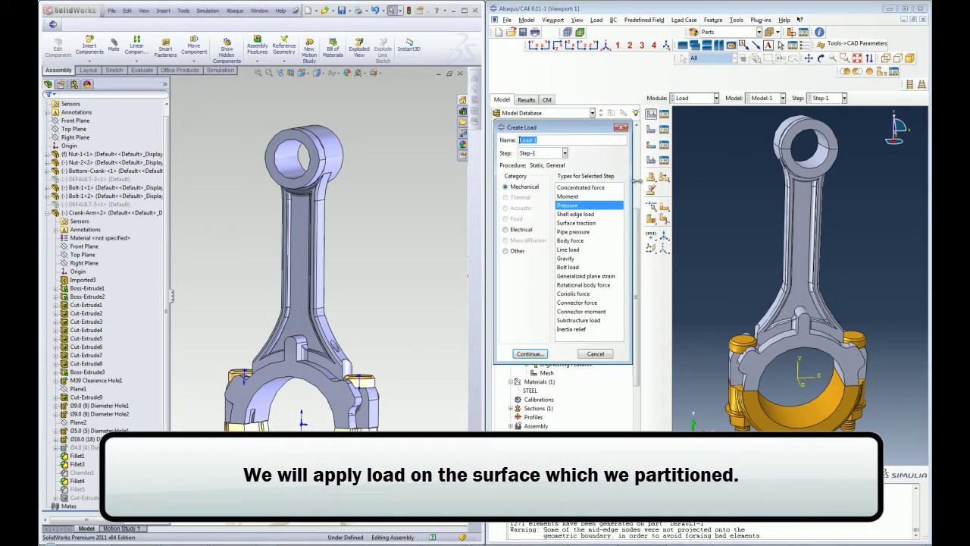
pyautogui.click(530, 353)
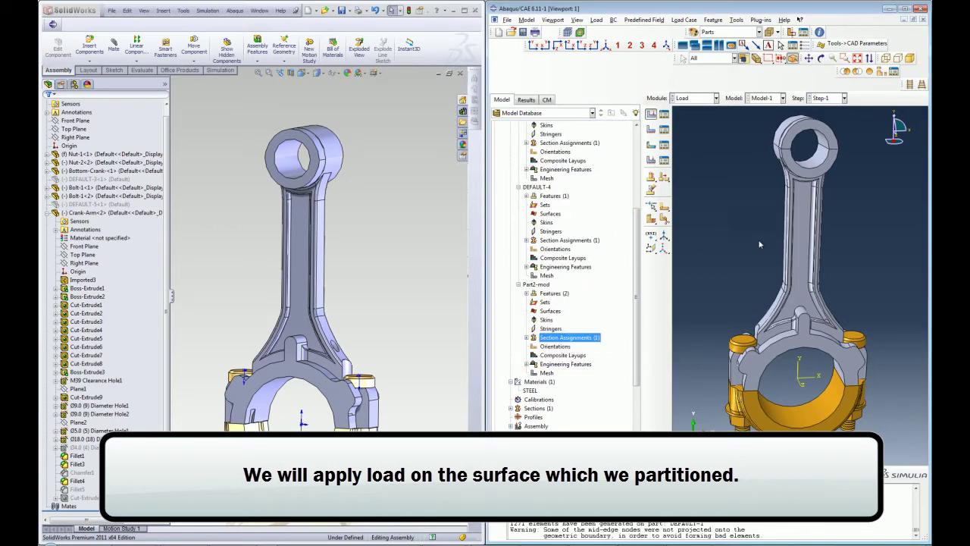
pyautogui.keyDown('ctrl'); pyautogui.keyDown('alt'); pyautogui.moveTo(759, 244); pyautogui.dragTo(766, 191); pyautogui.keyUp('alt'); pyautogui.keyUp('ctrl')
pyautogui.click(836, 160)
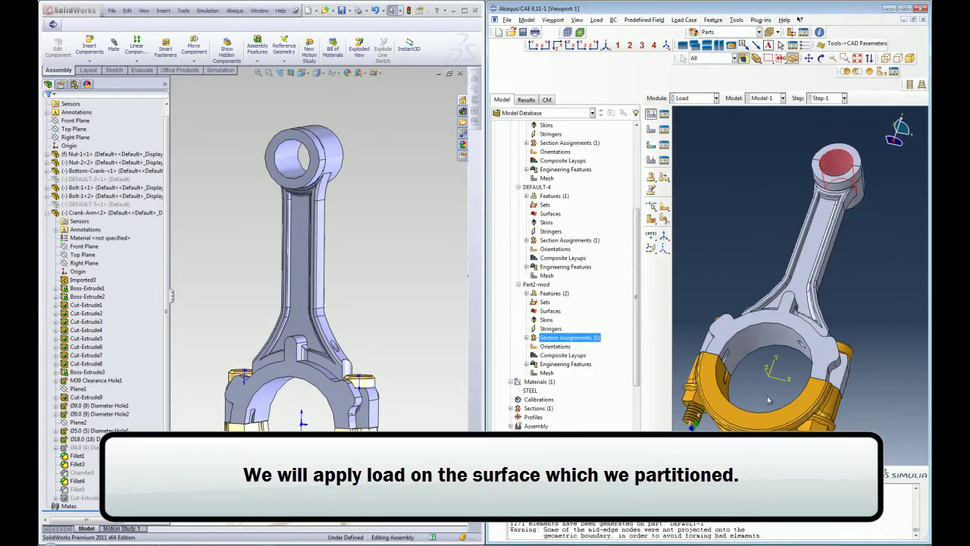
pyautogui.click(752, 473)
pyautogui.click(608, 261)
pyautogui.write('30')
pyautogui.click(586, 332)
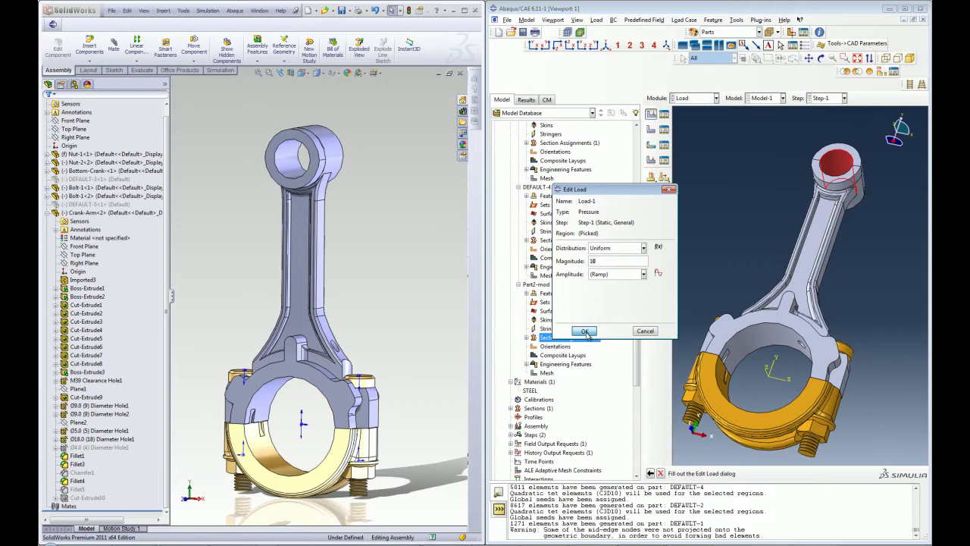
# - Create a Symmetry/Antisymmetry/Encastre boundary condition in Step-1 on the inner surface of the large crank bore
pyautogui.keyDown('ctrl'); pyautogui.keyDown('alt'); pyautogui.moveTo(738, 203); pyautogui.dragTo(706, 234); pyautogui.keyUp('alt'); pyautogui.keyUp('ctrl')
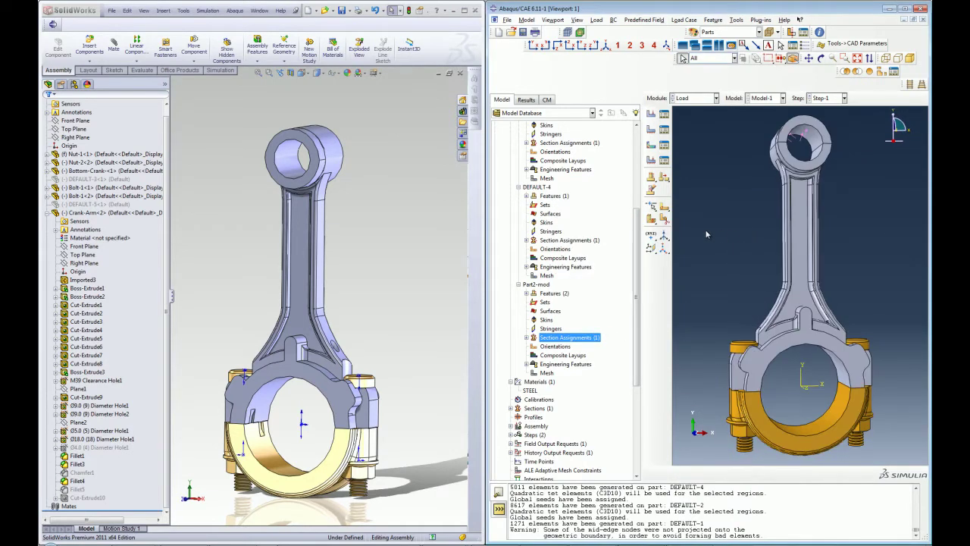
pyautogui.click(651, 129)
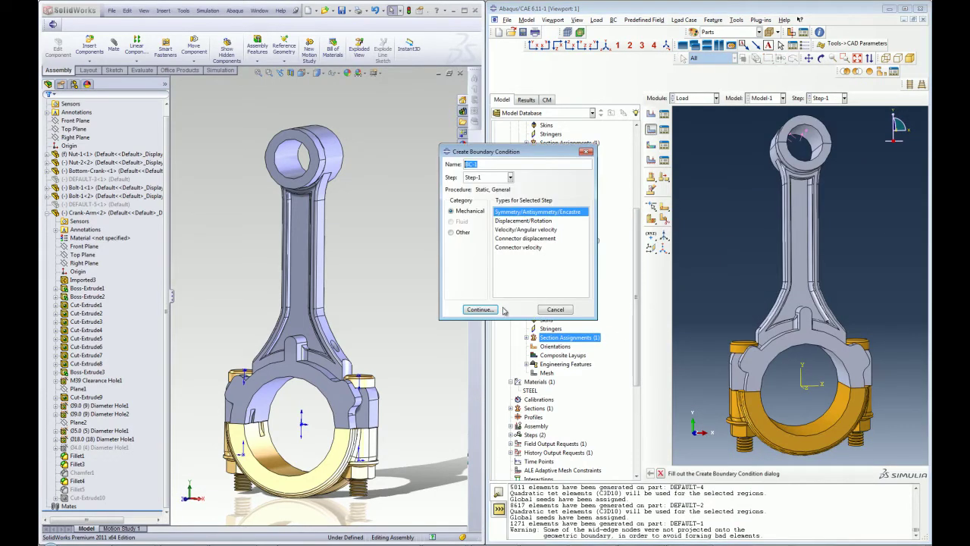
pyautogui.click(502, 308)
pyautogui.click(834, 418)
pyautogui.keyDown('ctrl'); pyautogui.keyDown('alt'); pyautogui.moveTo(833, 418); pyautogui.dragTo(744, 292); pyautogui.keyUp('alt'); pyautogui.keyUp('ctrl')
pyautogui.click(780, 473)
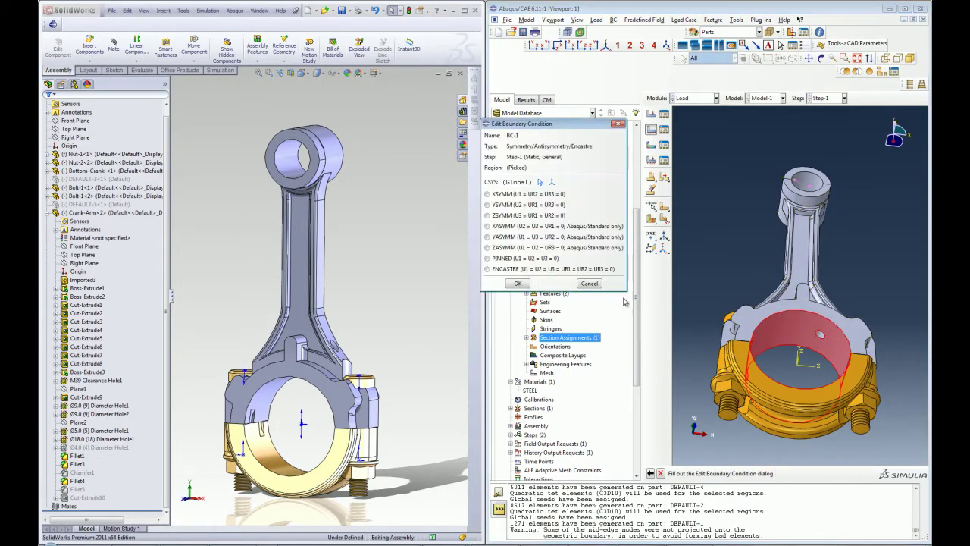
pyautogui.click(523, 281)
pyautogui.keyDown('ctrl'); pyautogui.keyDown('alt'); pyautogui.moveTo(739, 221); pyautogui.dragTo(752, 288); pyautogui.keyUp('alt'); pyautogui.keyUp('ctrl')
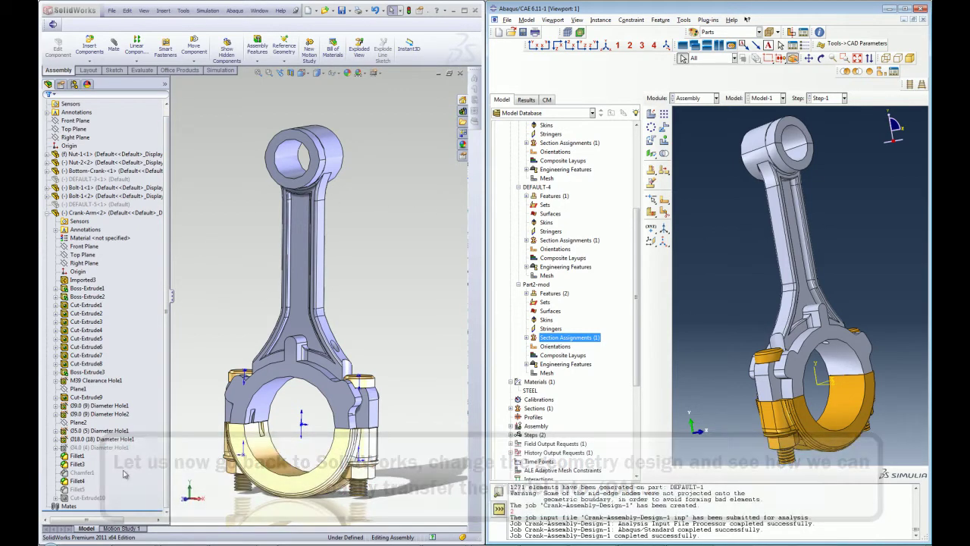
# - In SolidWorks, unsuppress the Cut-Extrude10 and Ø4.0 (4) Diameter Hole1 features of the crank arm
pyautogui.rightClick(85, 498)
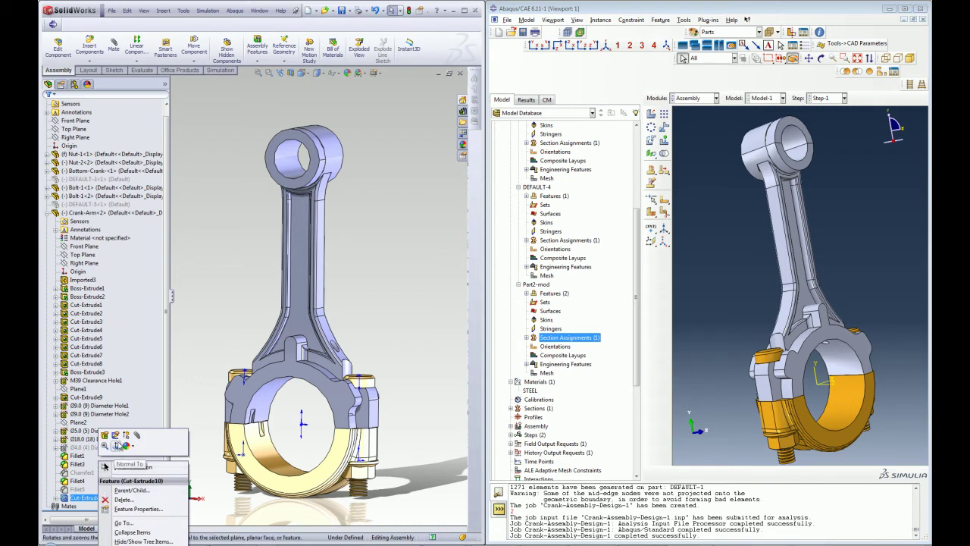
pyautogui.click(126, 436)
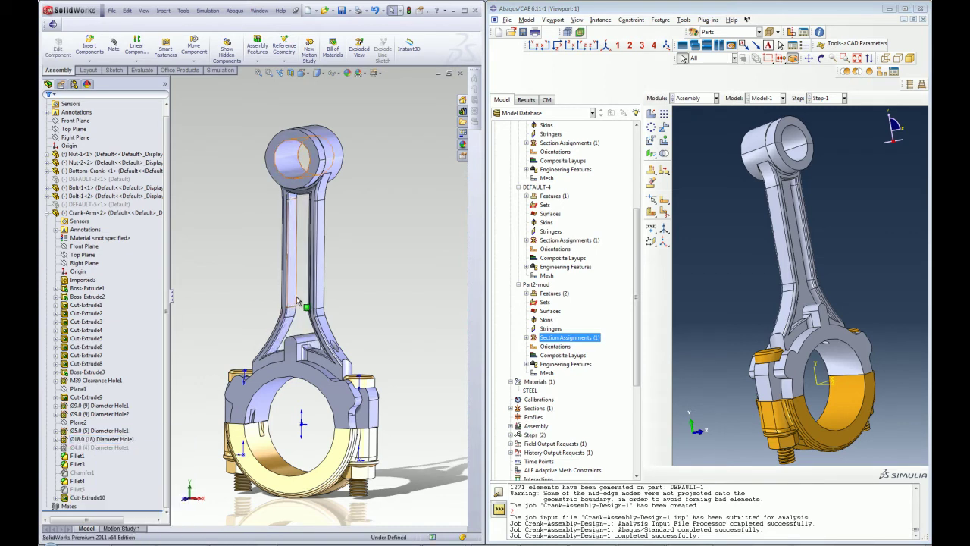
pyautogui.click(95, 431)
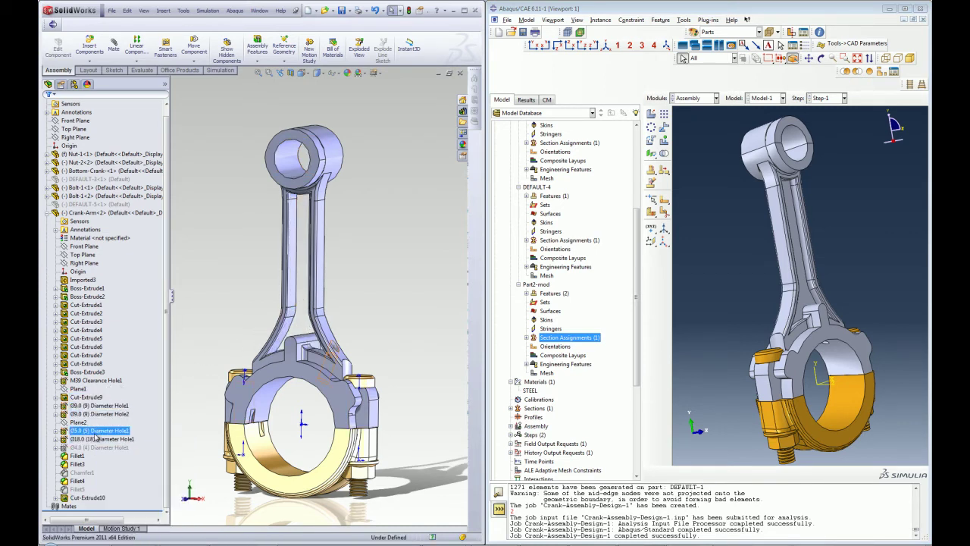
pyautogui.rightClick(97, 447)
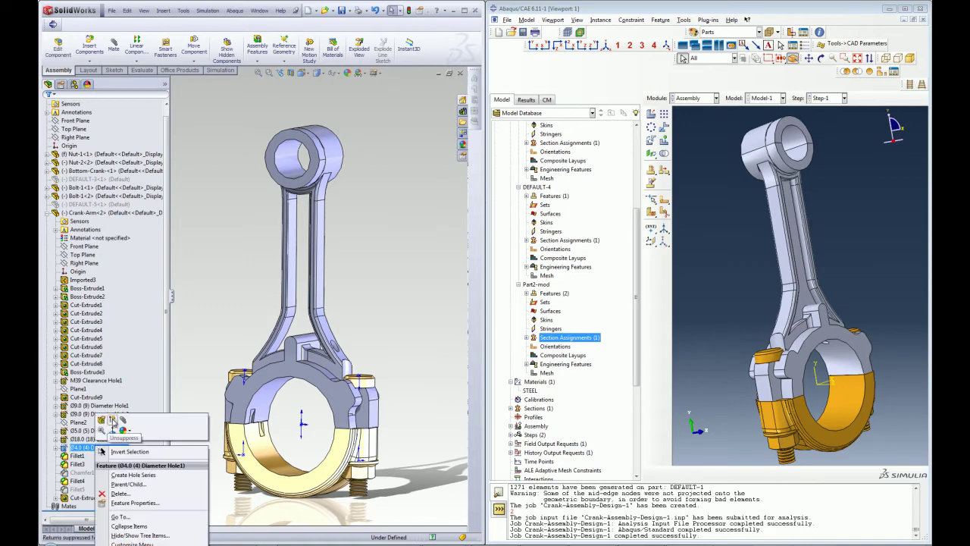
pyautogui.click(112, 419)
# - Examine the restored small-end hole and shank cut on the crank arm from several angles
pyautogui.moveTo(284, 101); pyautogui.dragTo(275, 136, button='middle')
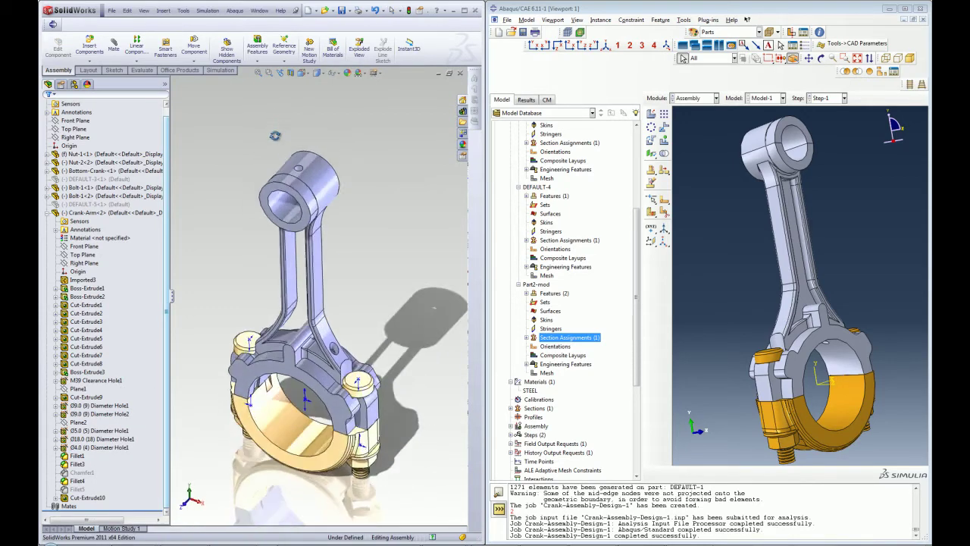
pyautogui.scroll(-4, 306, 239)
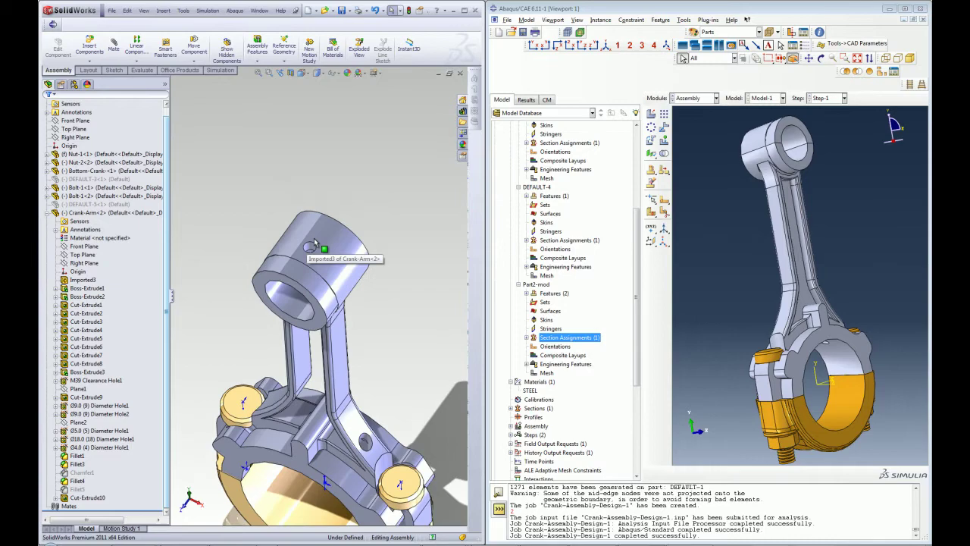
pyautogui.scroll(3, 314, 241)
pyautogui.moveTo(279, 84); pyautogui.dragTo(305, 166, button='middle')
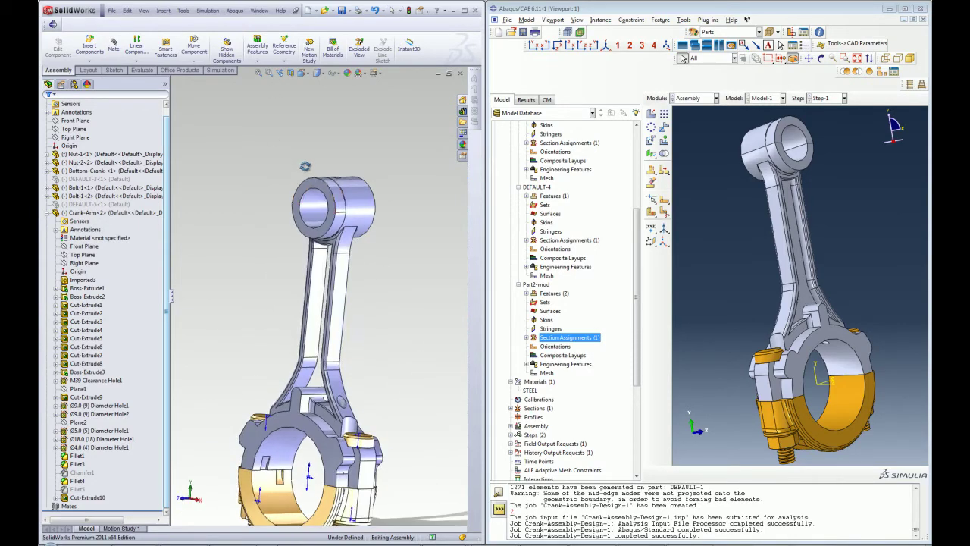
pyautogui.moveTo(386, 258)
pyautogui.mouseDown(button='middle')
pyautogui.moveTo(340, 260)
pyautogui.moveTo(368, 251)
pyautogui.moveTo(414, 260)
pyautogui.moveTo(387, 259)
pyautogui.mouseUp(button='middle')
pyautogui.scroll(2, 339, 260)
pyautogui.scroll(-3, 387, 259)
pyautogui.scroll(-1, 214, 252)
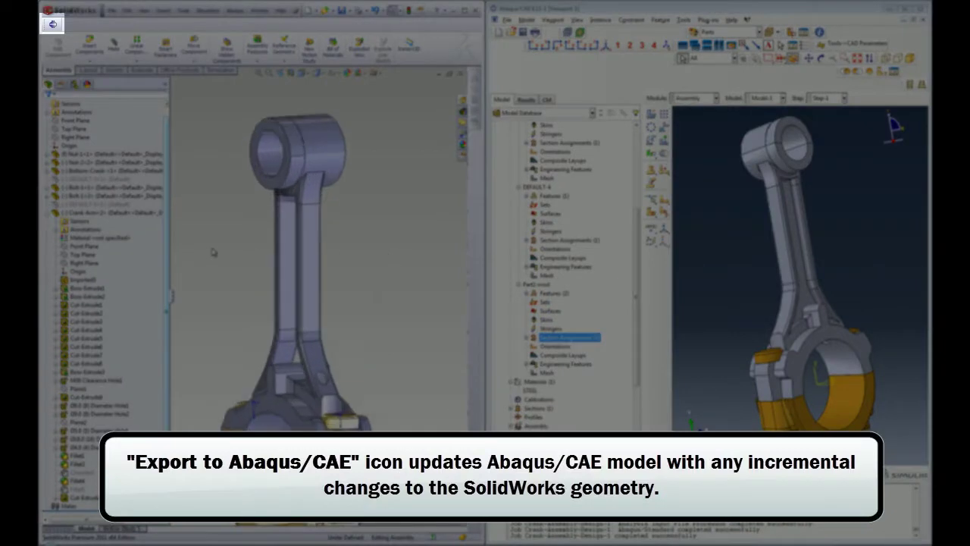
# - Export the modified crank arm geometry to Abaqus/CAE to update the existing model
pyautogui.scroll(1, 214, 251)
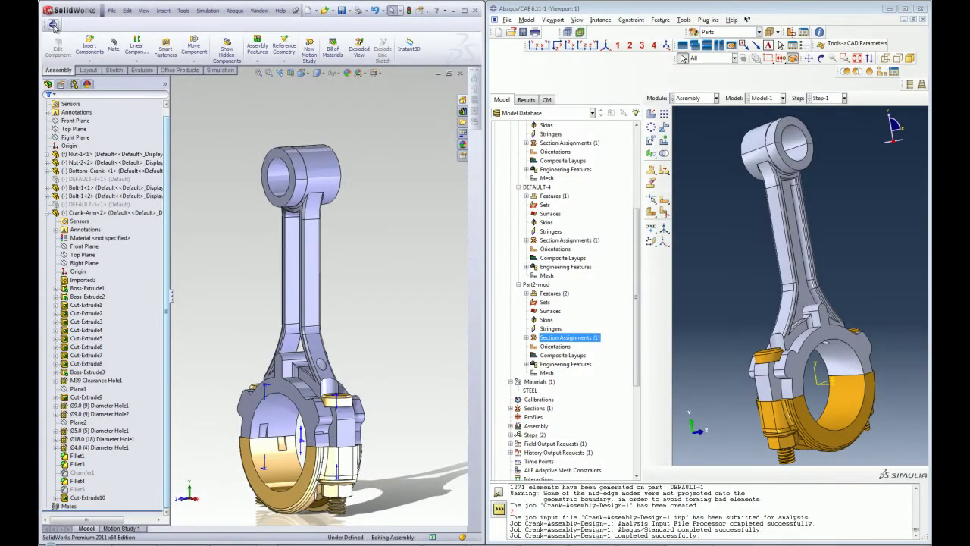
pyautogui.click(53, 25)
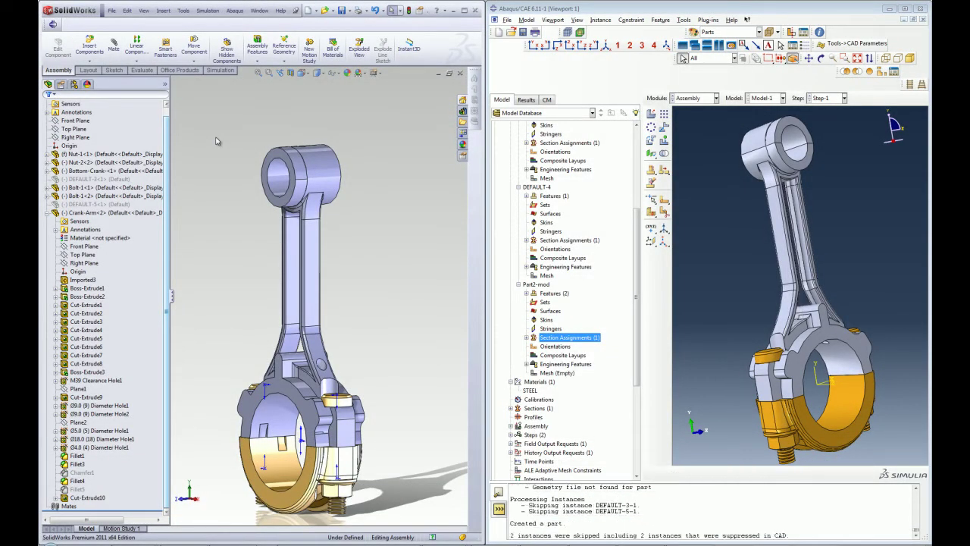
# - In Abaqus/CAE, examine the updated connecting rod's small end, shank and crank bore from several angles
pyautogui.click(850, 173)
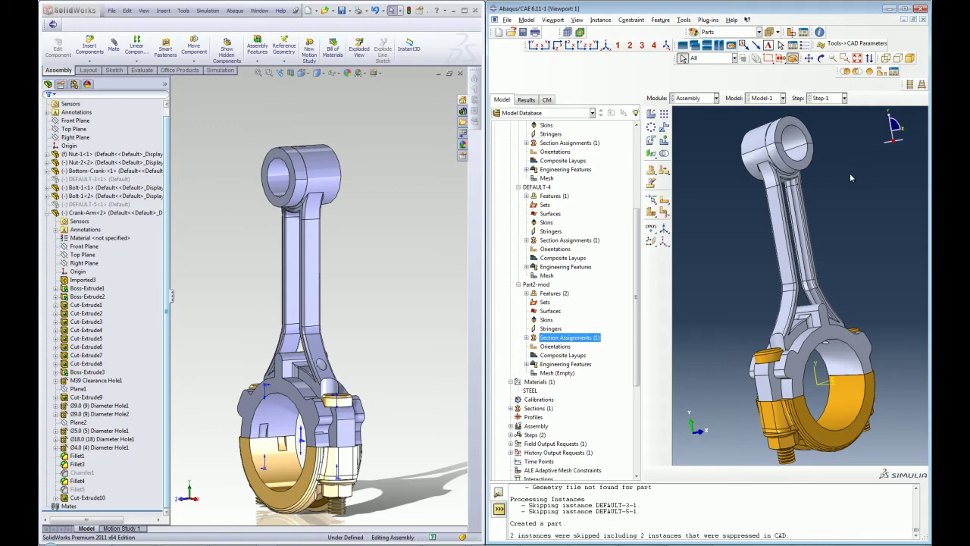
pyautogui.moveTo(850, 173)
pyautogui.keyDown('ctrl'); pyautogui.keyDown('alt'); pyautogui.mouseDown()
pyautogui.moveTo(869, 189)
pyautogui.moveTo(843, 209)
pyautogui.moveTo(851, 212)
pyautogui.mouseUp(); pyautogui.keyUp('alt'); pyautogui.keyUp('ctrl')
pyautogui.scroll(-2, 839, 208)
pyautogui.scroll(-1, 837, 210)
pyautogui.scroll(2, 835, 220)
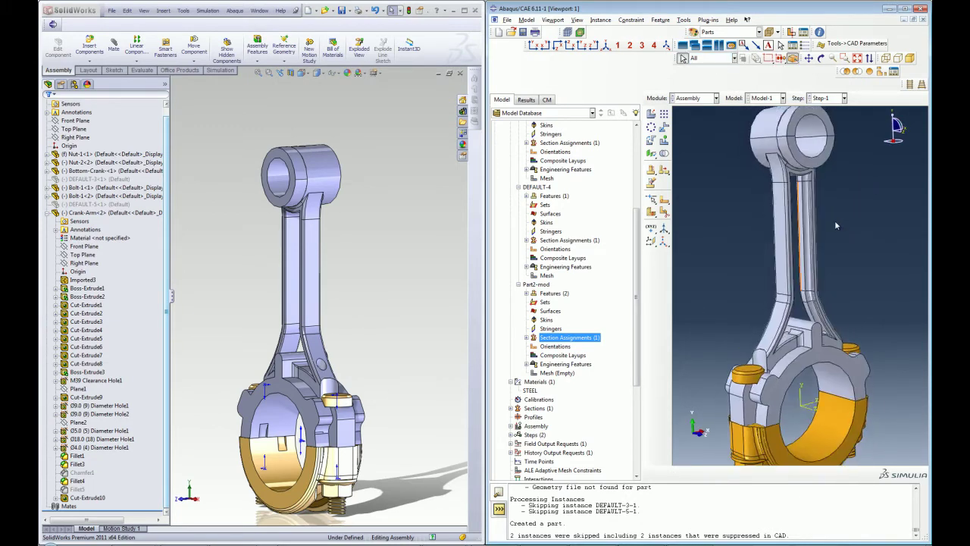
pyautogui.keyDown('ctrl'); pyautogui.keyDown('alt'); pyautogui.moveTo(863, 167); pyautogui.dragTo(846, 230); pyautogui.keyUp('alt'); pyautogui.keyUp('ctrl')
pyautogui.scroll(-2, 800, 162)
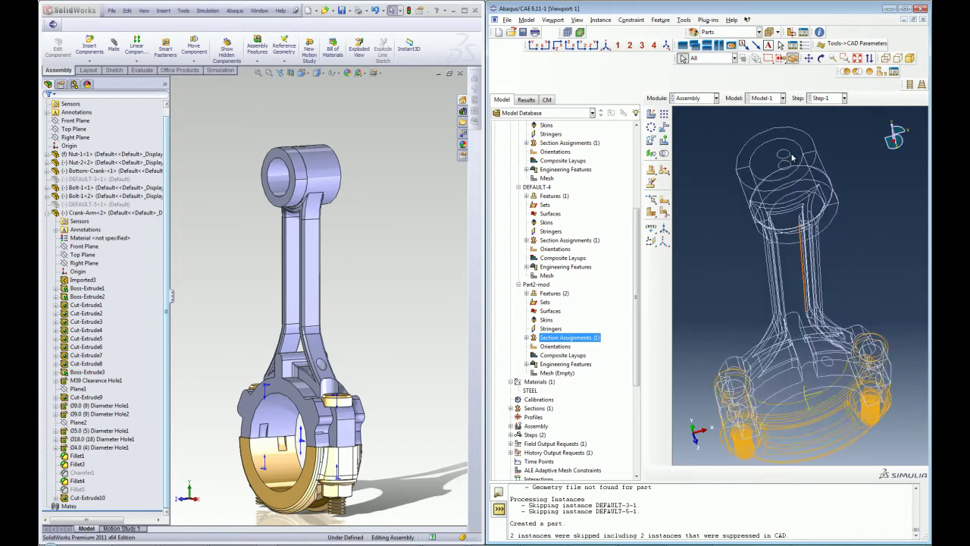
pyautogui.scroll(1, 798, 153)
pyautogui.keyDown('ctrl'); pyautogui.keyDown('alt'); pyautogui.moveTo(852, 253); pyautogui.dragTo(866, 231); pyautogui.keyUp('alt'); pyautogui.keyUp('ctrl')
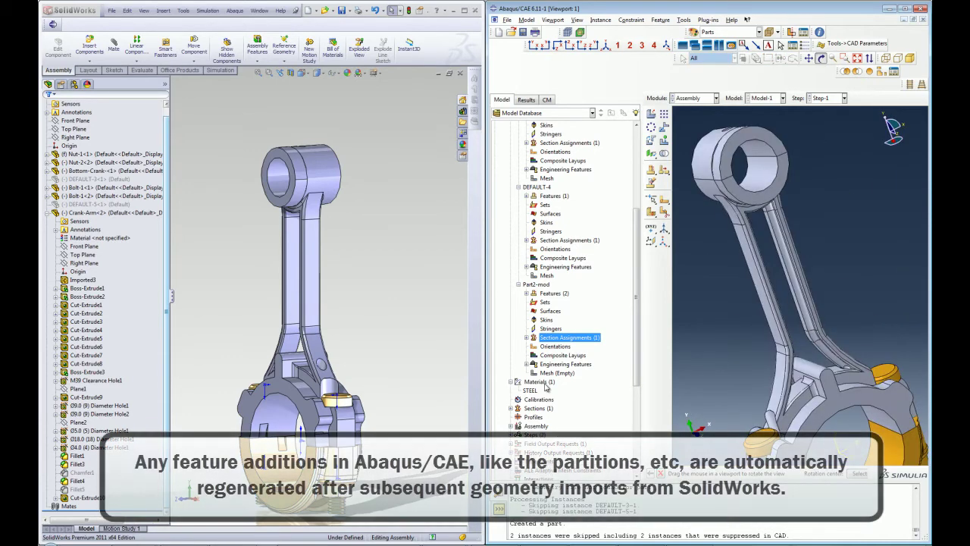
# - Review the definition and applied region of the pressure load Load-1 on the updated model
pyautogui.scroll(-2, 545, 388)
pyautogui.scroll(-4, 545, 388)
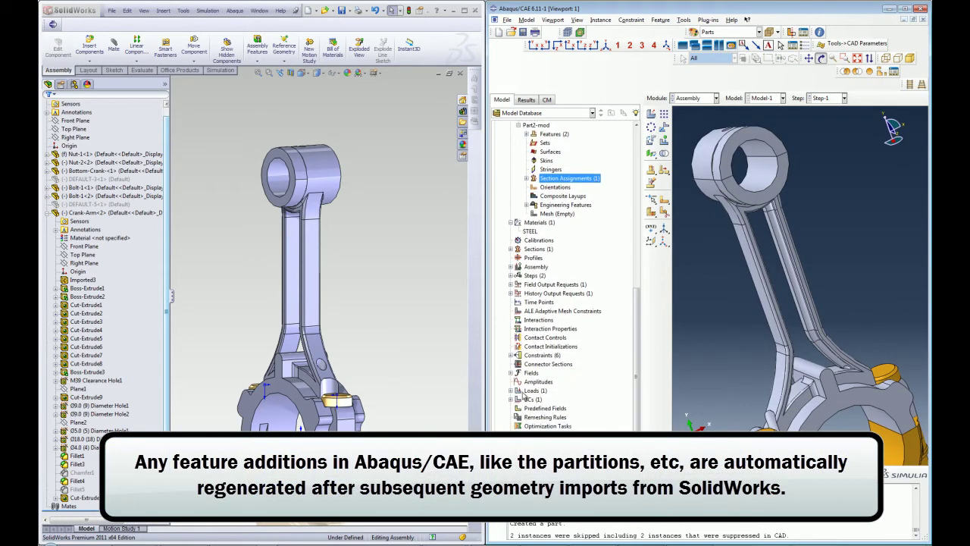
pyautogui.click(511, 391)
pyautogui.doubleClick(530, 399)
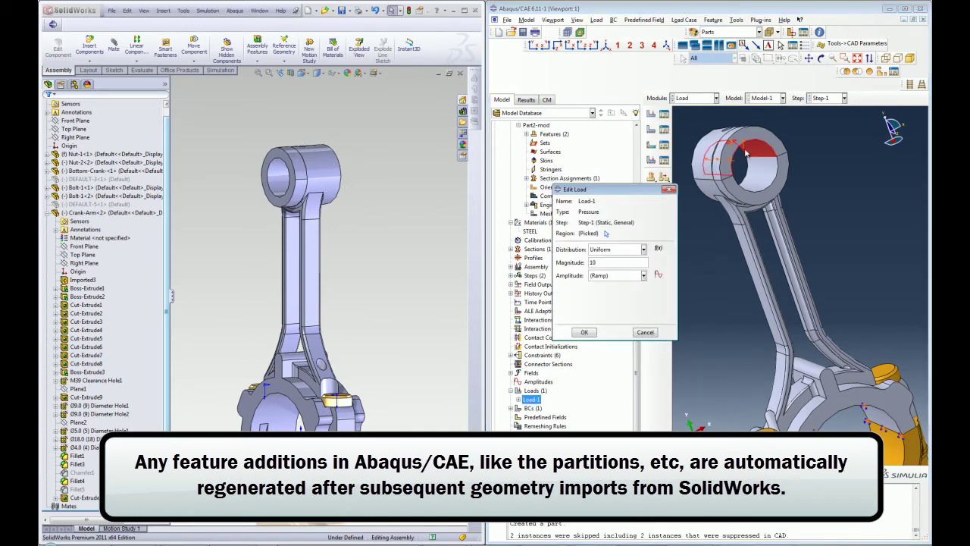
pyautogui.click(585, 332)
# - Review the definition and applied region of boundary condition BC-1 on the large crank bore
pyautogui.scroll(-1, 576, 356)
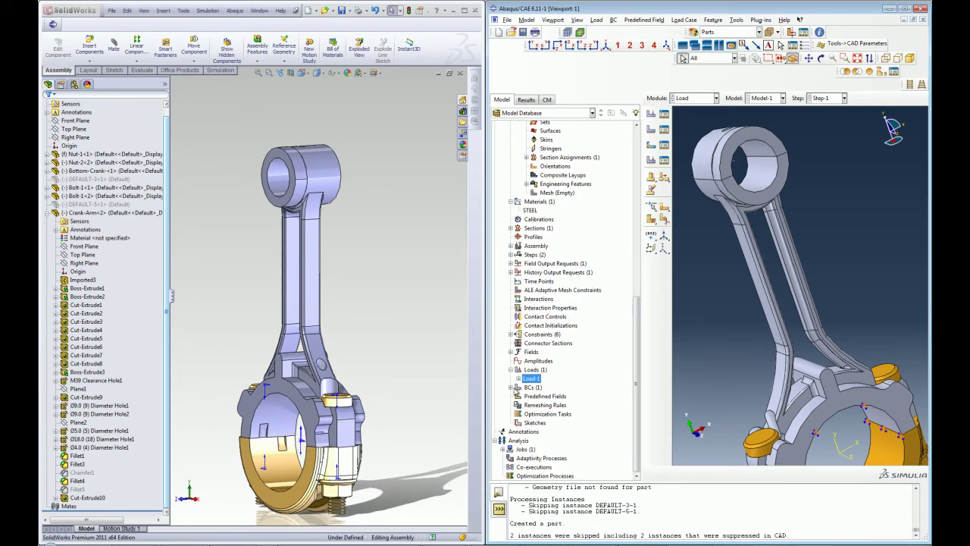
pyautogui.click(510, 388)
pyautogui.doubleClick(528, 395)
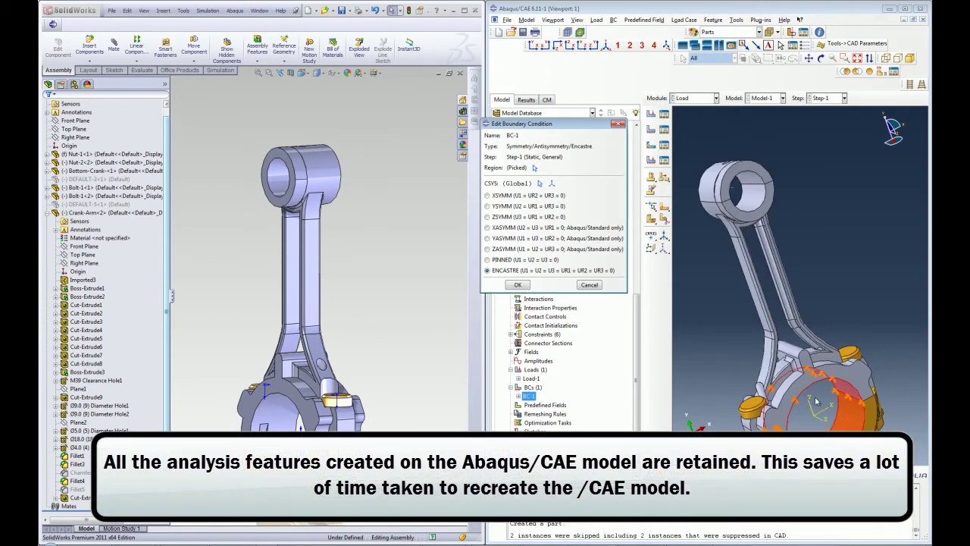
pyautogui.click(522, 285)
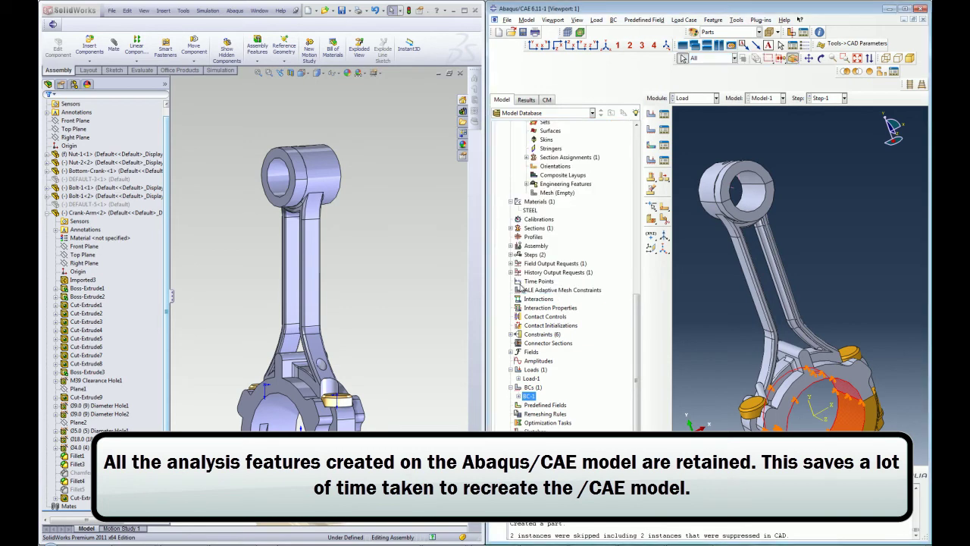